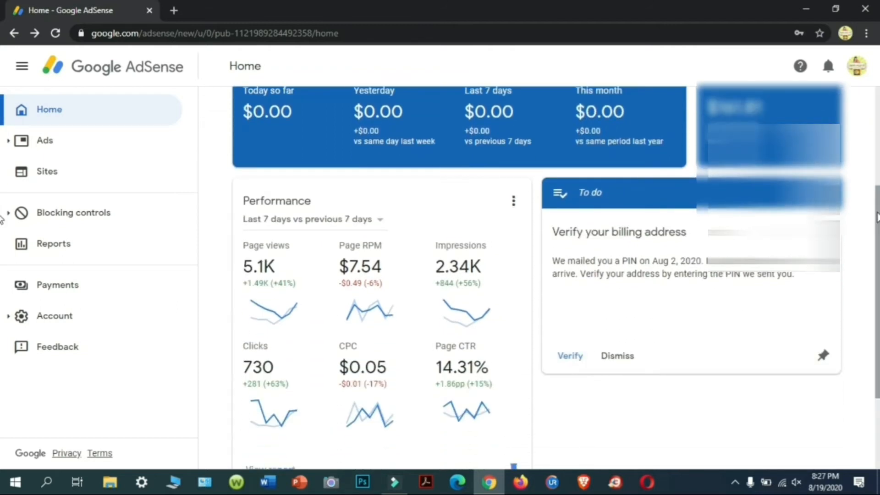
Step: Verify the billing address by submitting the mailed PIN from the To do card
scroll(876, 225, down, 1)
drag(876, 222, 876, 229)
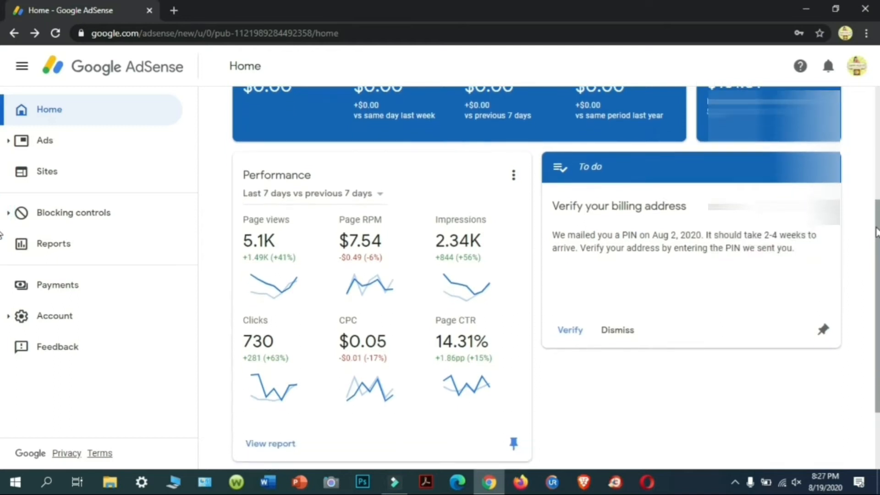
click(565, 337)
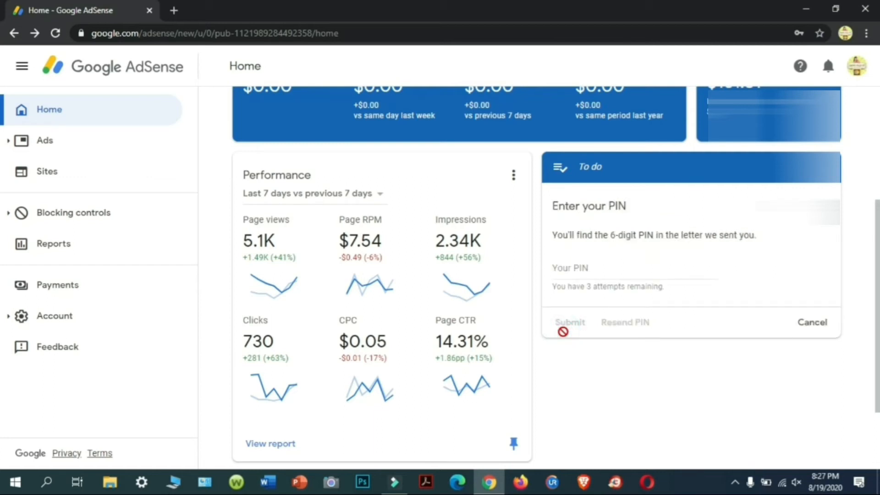
click(589, 271)
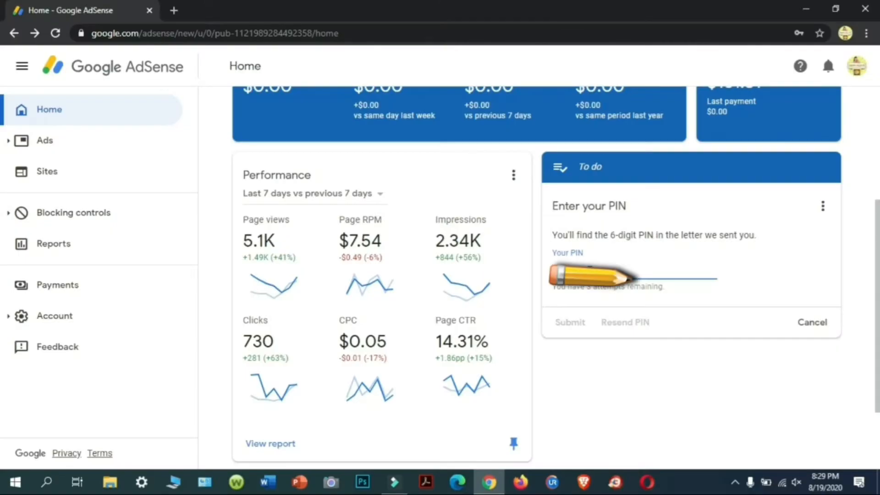
text(1)
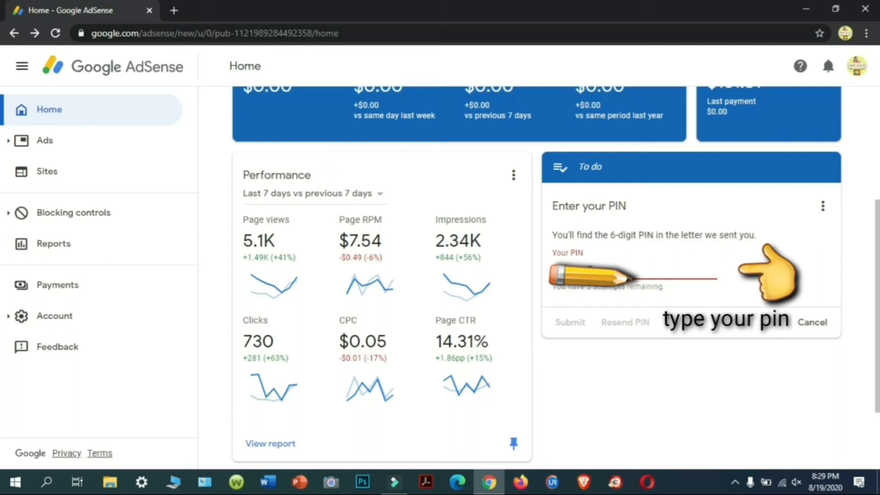
text(0)
click(566, 323)
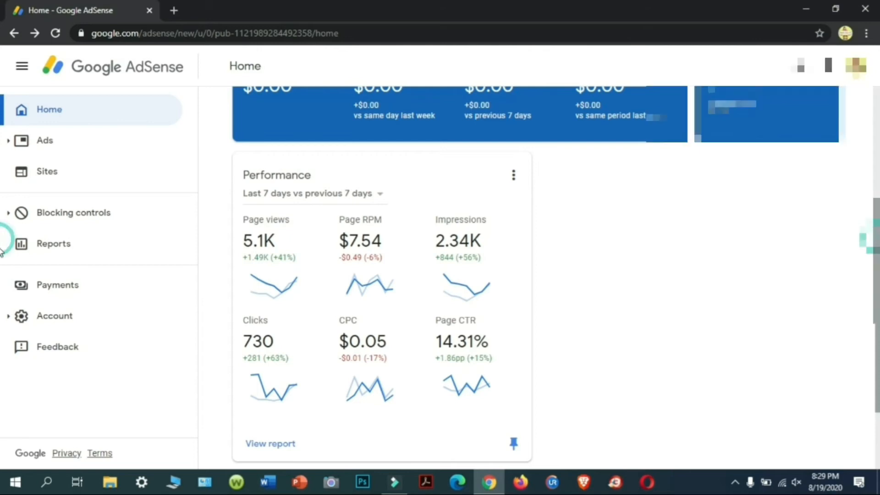
Step: Follow the payment-hold banner to Payments and start adding a new payment method
scroll(2, 261, down, 2)
scroll(1, 278, up, 5)
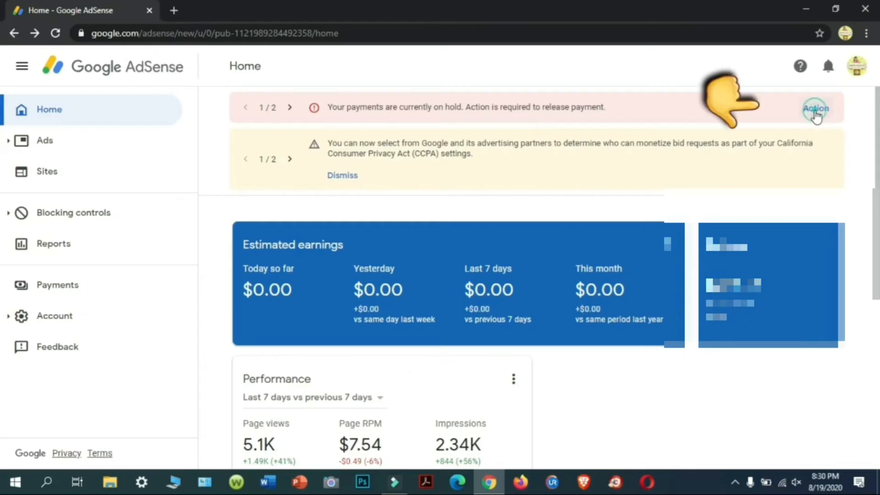
click(818, 110)
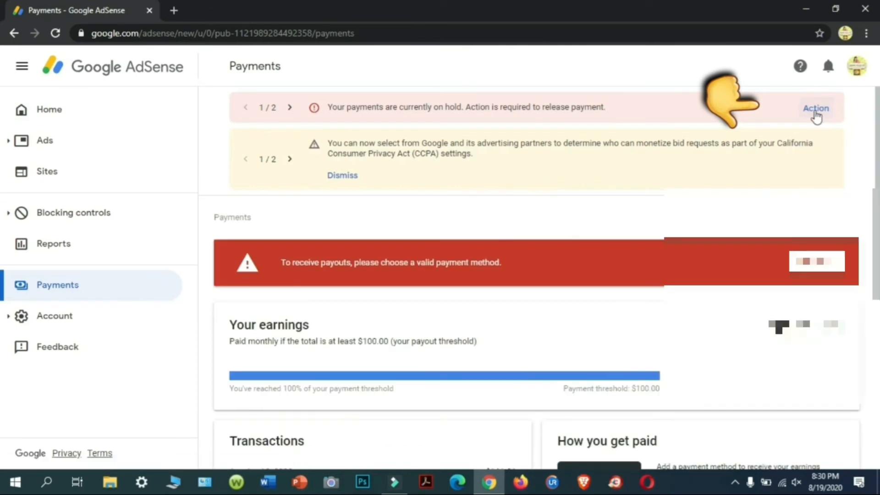
drag(877, 110, 874, 162)
click(810, 168)
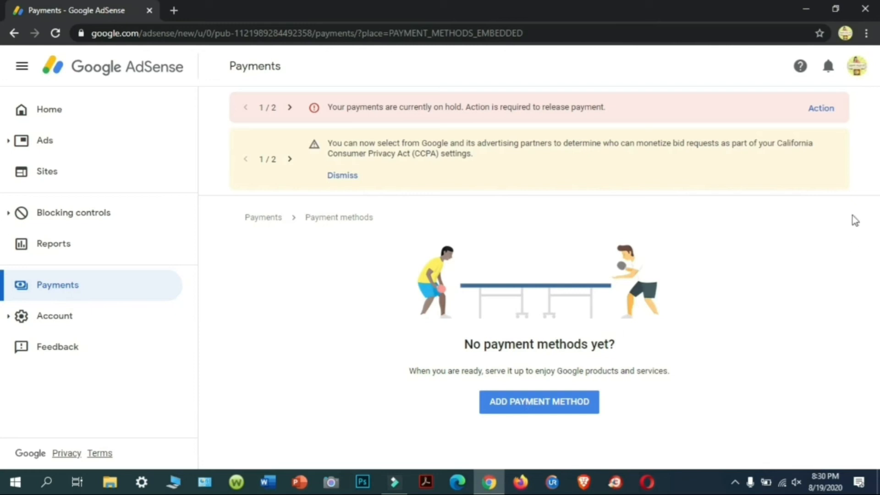
click(545, 413)
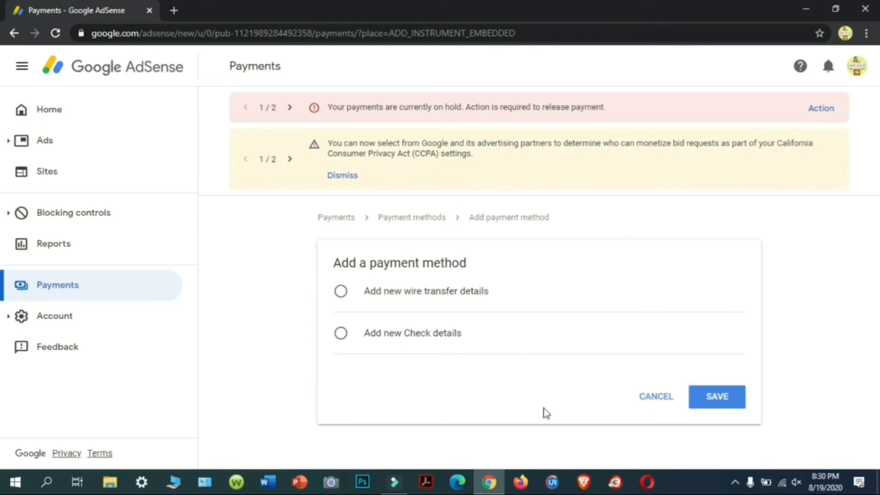
Step: Choose 'Add new wire transfer details' as the payment type to expand its bank form
click(417, 332)
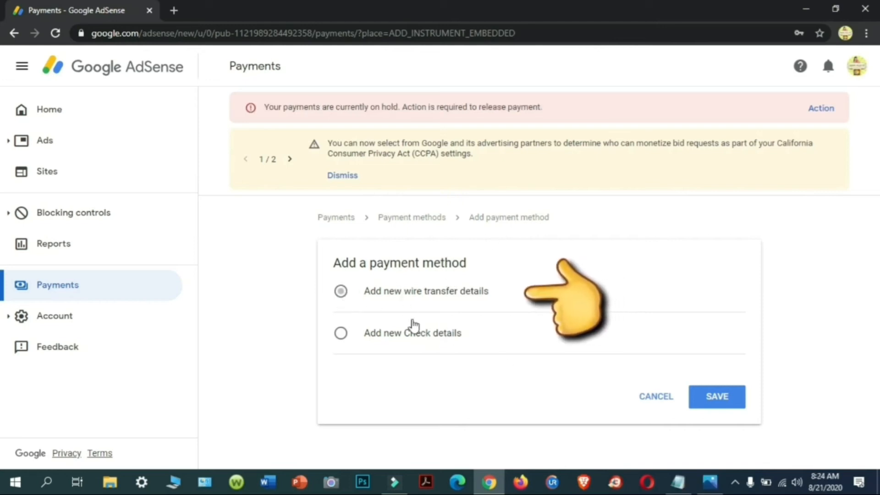
click(339, 329)
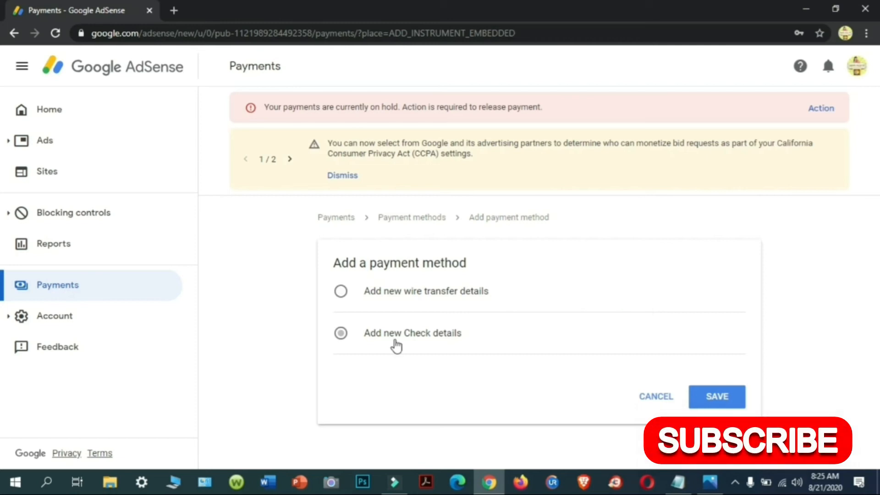
click(341, 291)
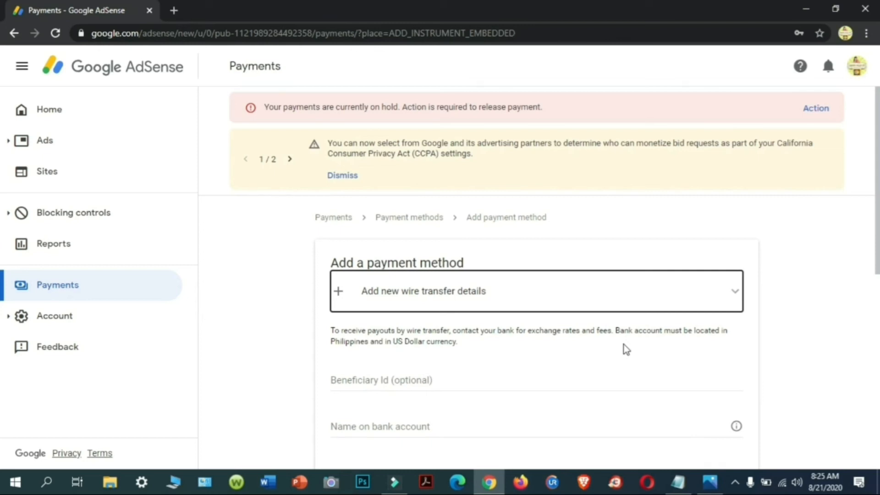
Step: Enter BDO UNIBANK as the bank name on the wire-transfer form
drag(876, 218, 875, 257)
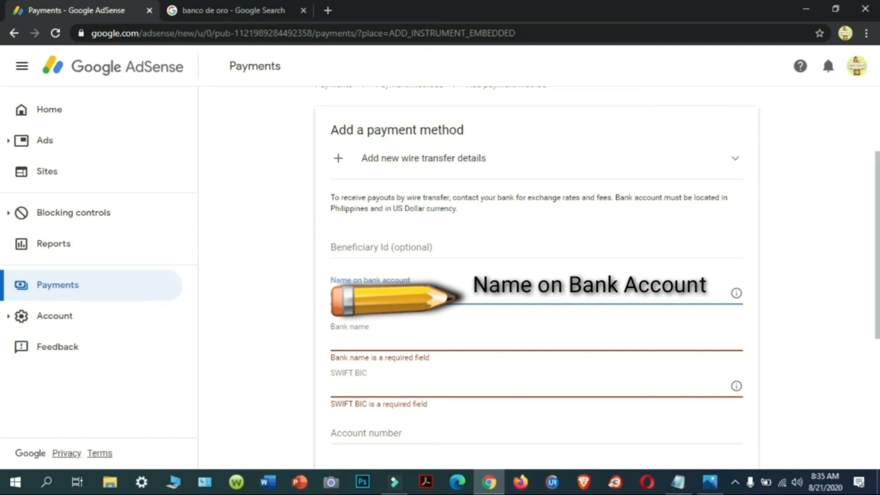
click(425, 338)
text(BDO UNI)
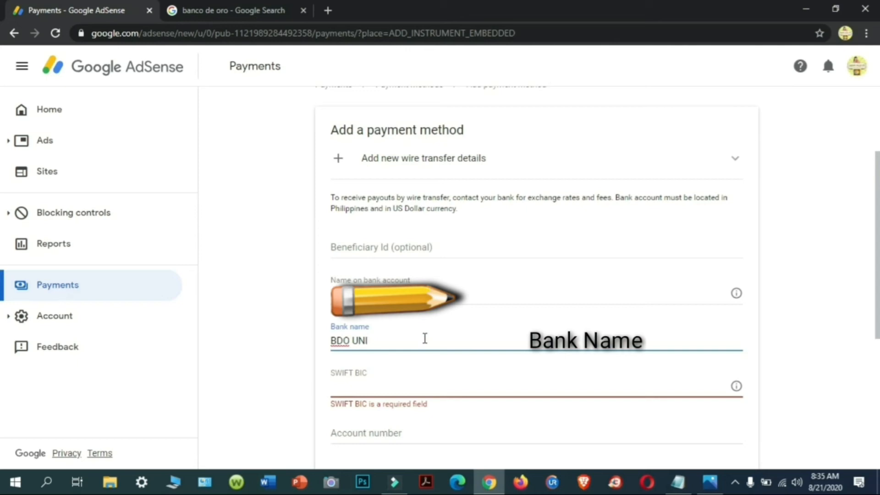
text(BANK)
click(418, 386)
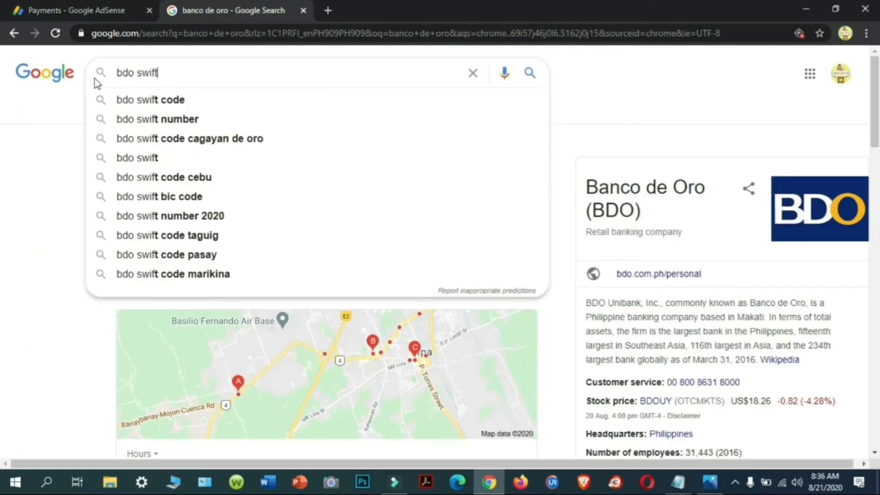
Step: Search Google for 'bdo swift code' to find BDO's SWIFT code, BNORPHMM
text(c)
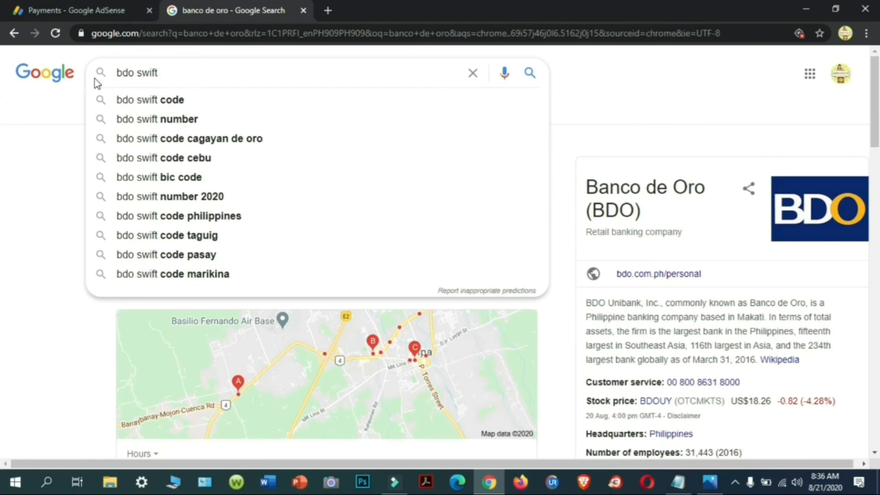
text(ode)
key(Return)
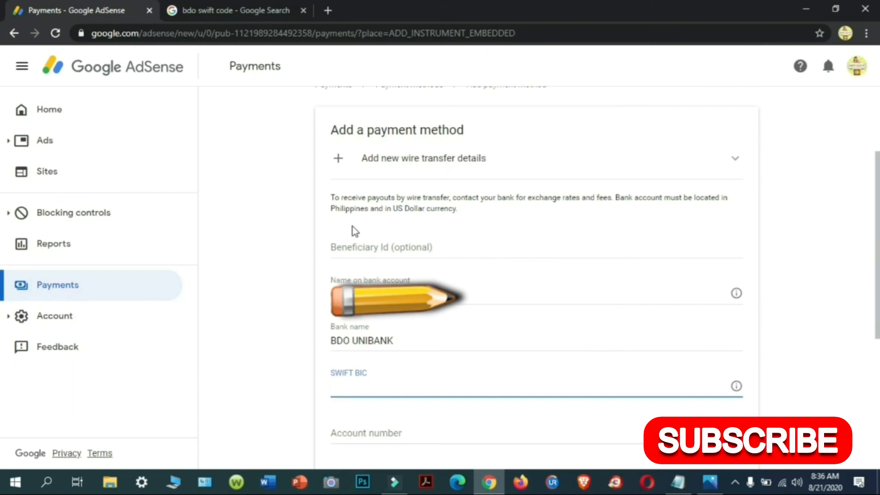
Step: Enter BNORPHMM in the SWIFT BIC field
text(bnor)
key(BackSpace)
key(BackSpace)
text(BNOR)
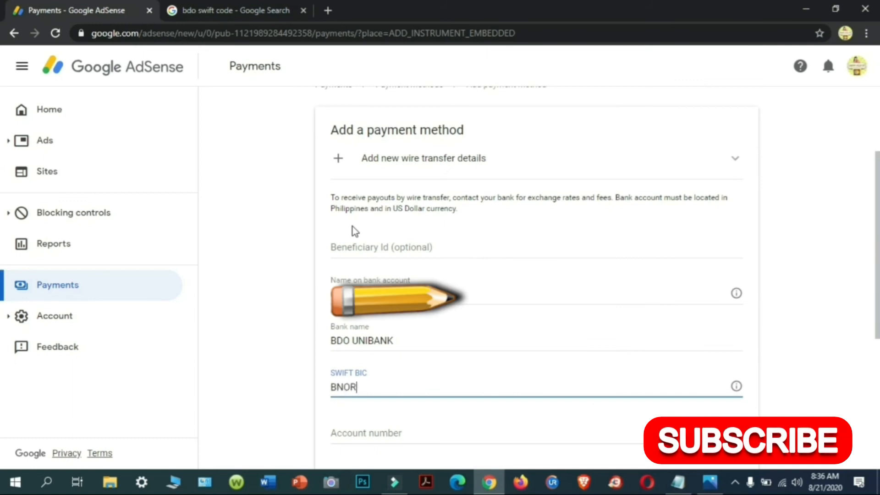
text(PHMM)
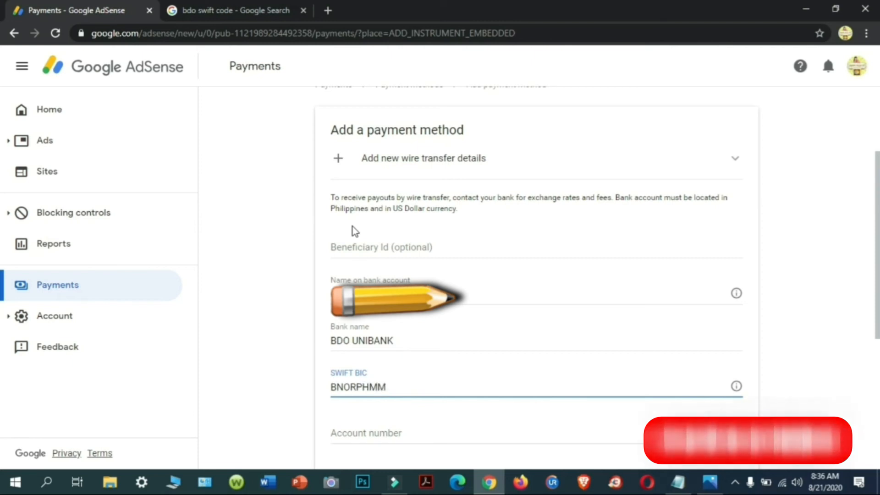
Step: Enter the bank account number and re-type it to confirm
click(394, 436)
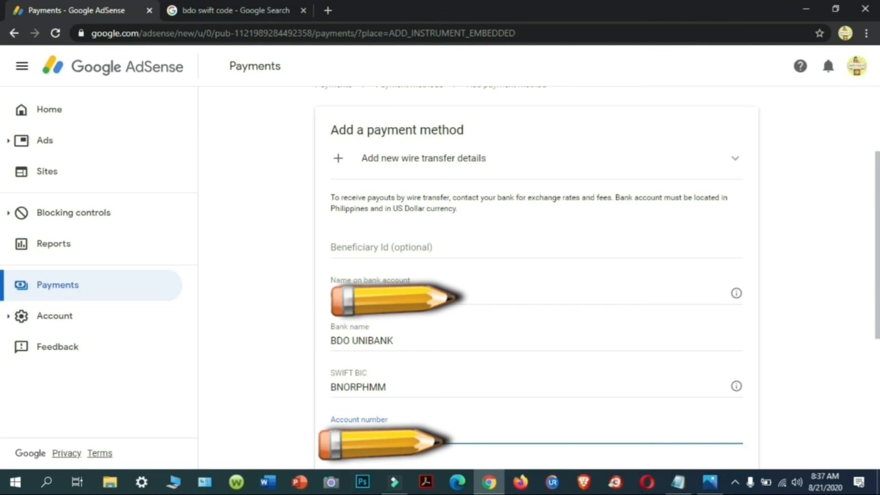
drag(879, 253, 879, 334)
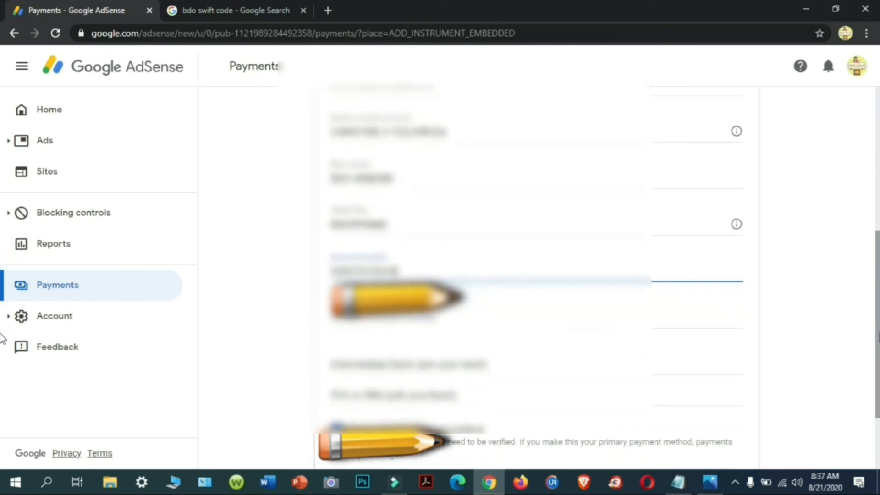
click(631, 315)
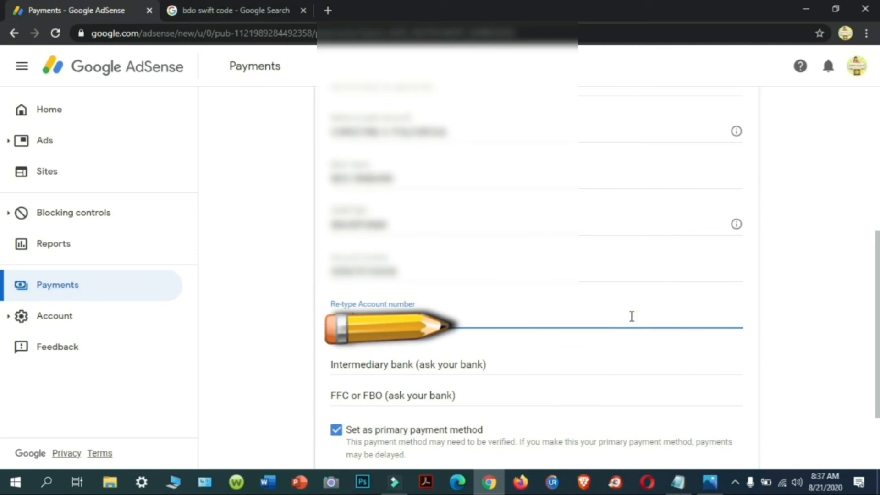
scroll(632, 316, down, 2)
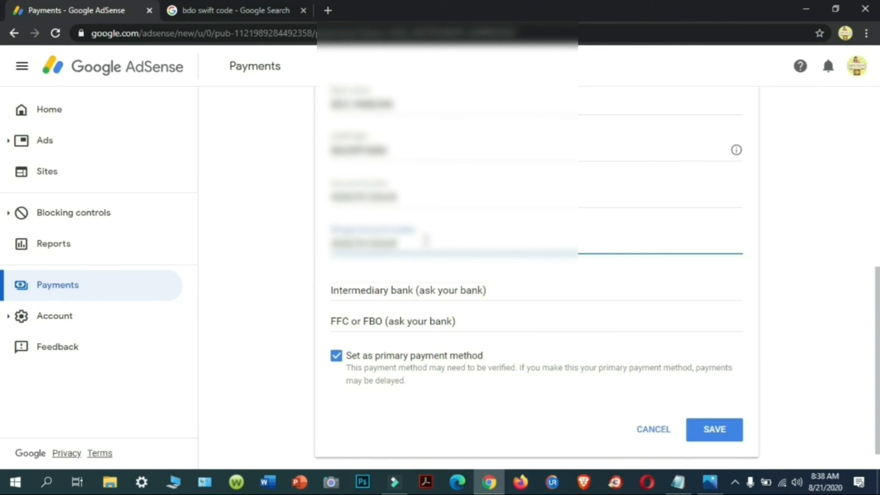
Step: Leave the intermediary bank fields blank and save wire transfer as the primary payment method
click(499, 290)
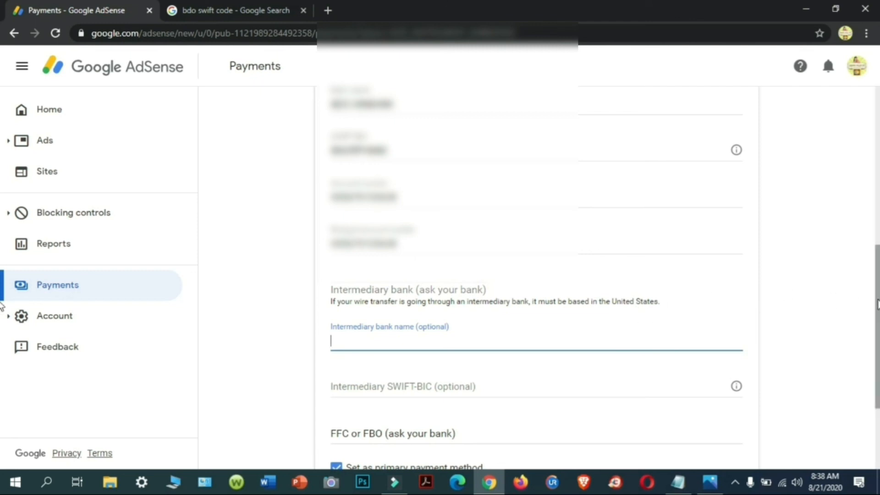
scroll(872, 304, down, 3)
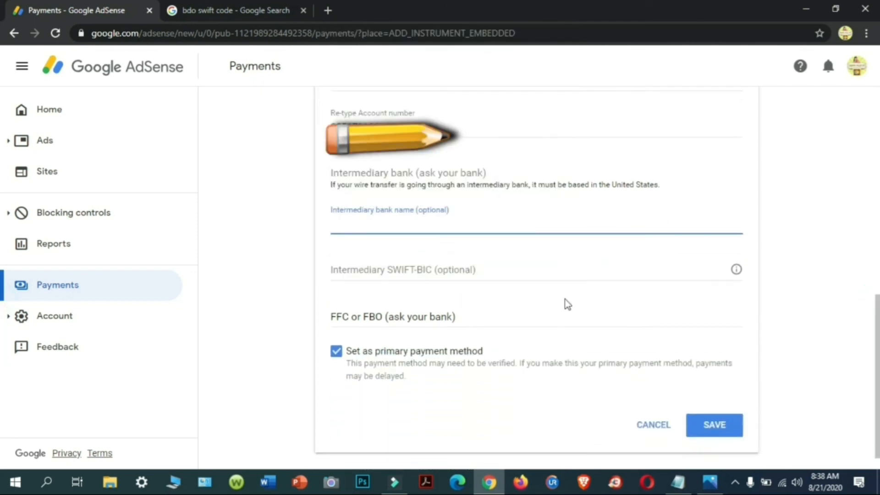
click(550, 271)
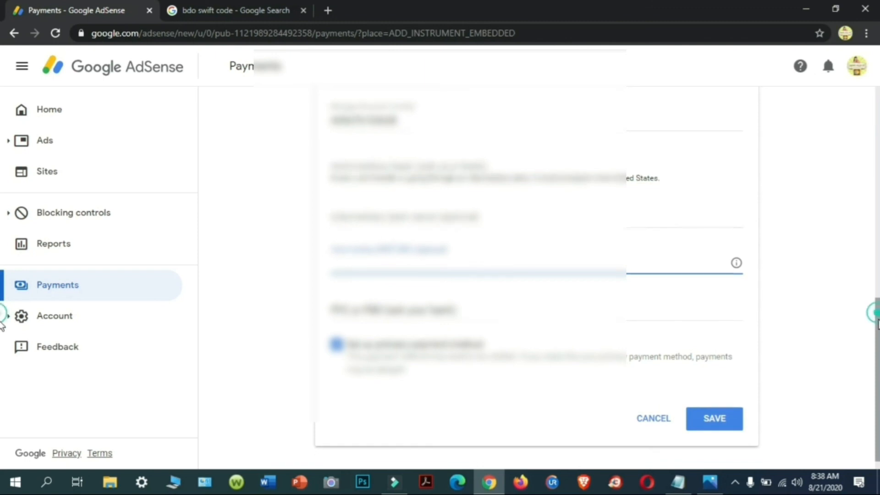
drag(878, 320, 877, 205)
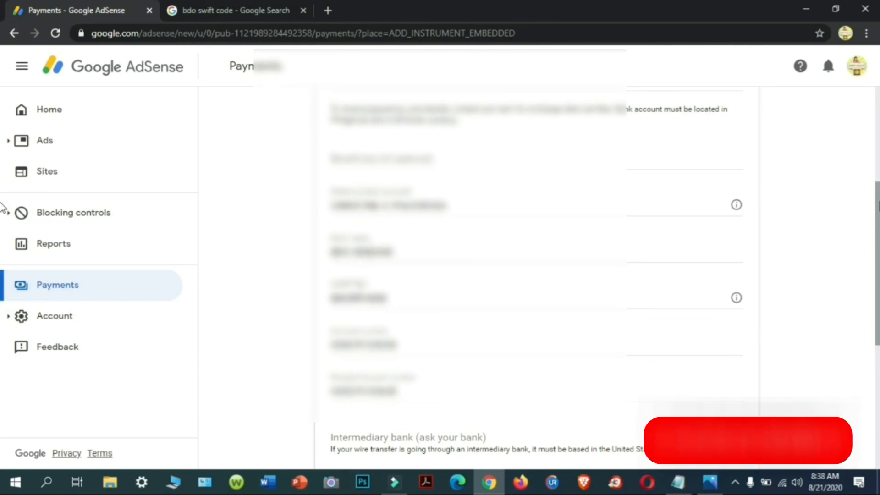
drag(878, 203, 878, 212)
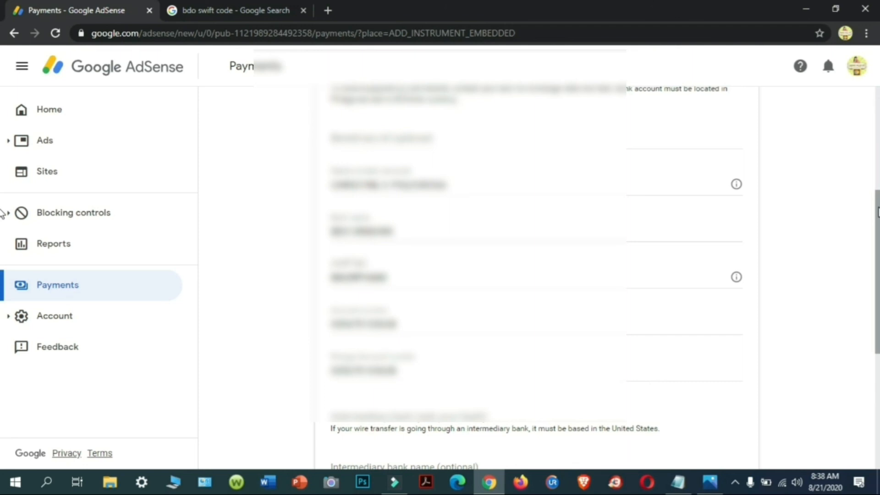
drag(878, 208, 878, 319)
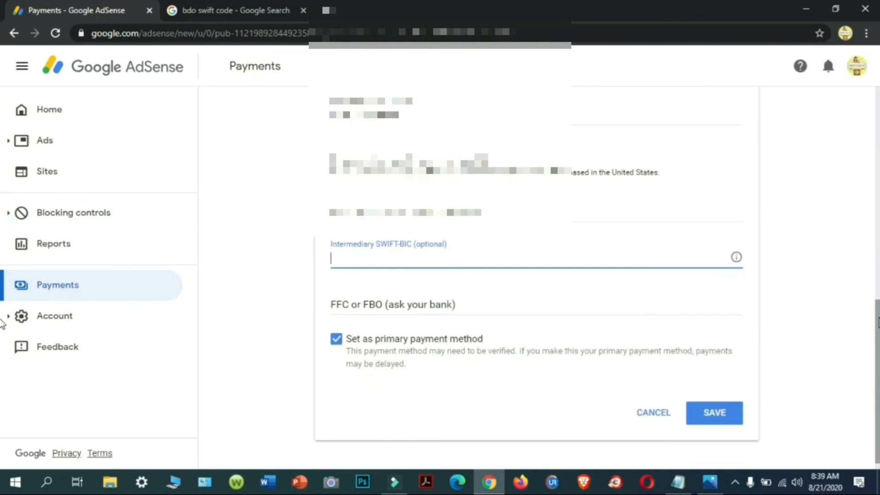
click(728, 415)
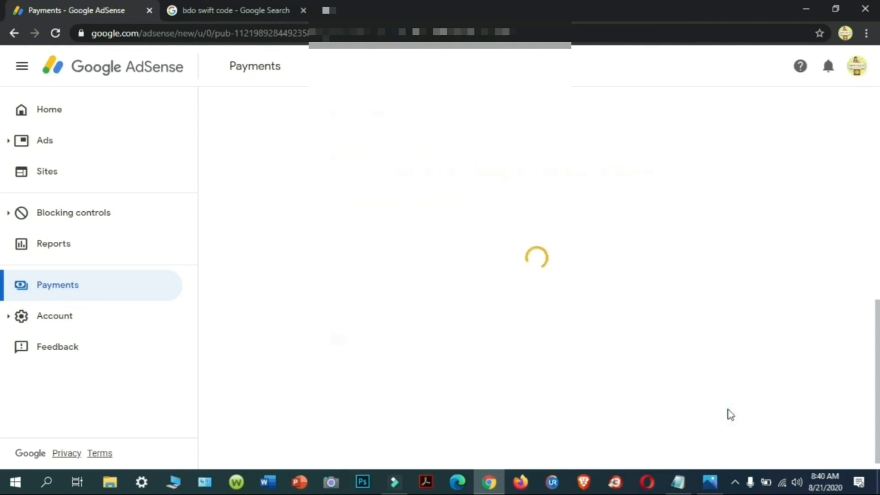